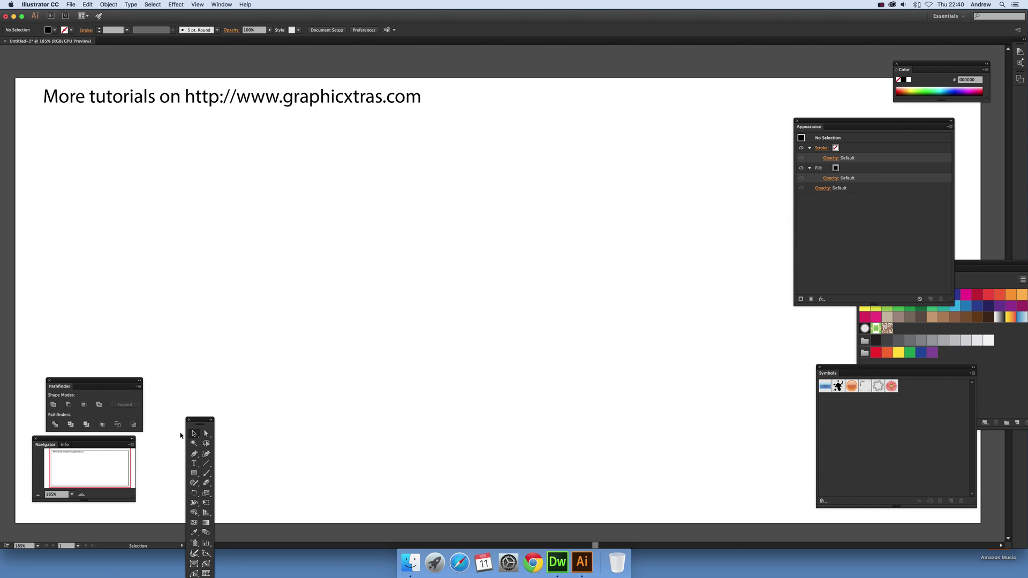
Draw a tall dark red upright rectangle and a horizontal crossbar across it.
left_click(194, 474)
left_click_drag(369, 163, 457, 482)
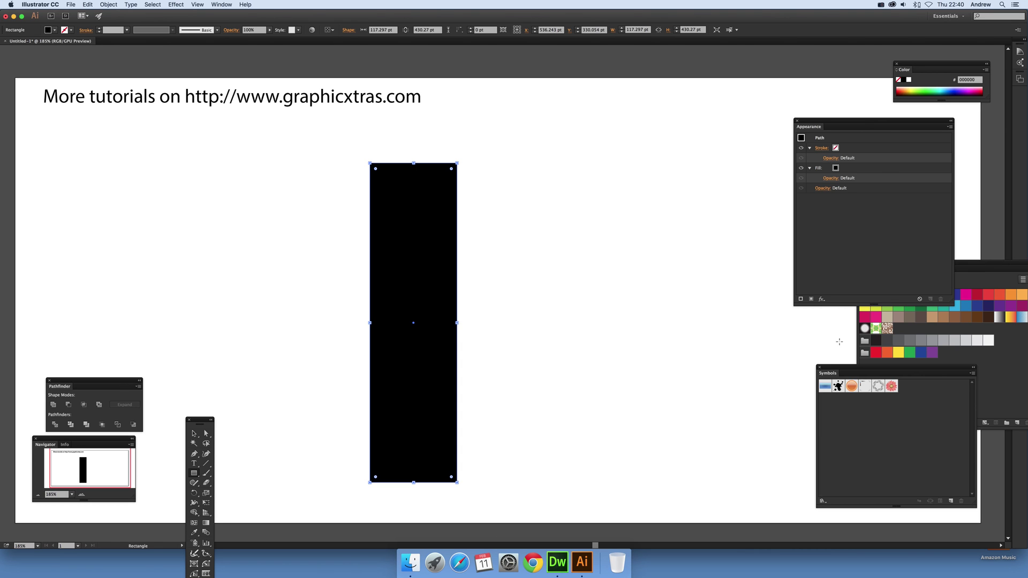
left_click(966, 295)
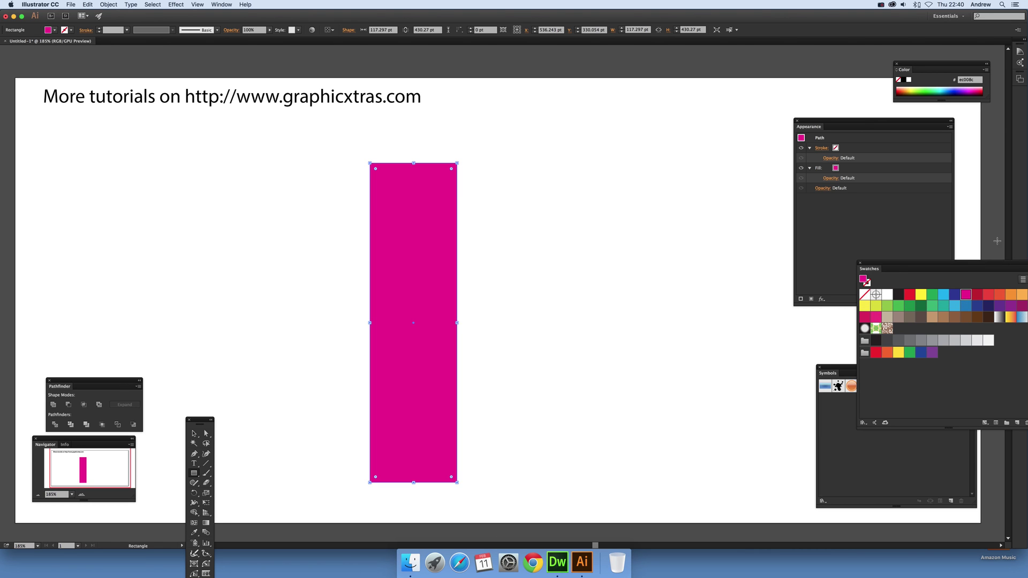
left_click(977, 294)
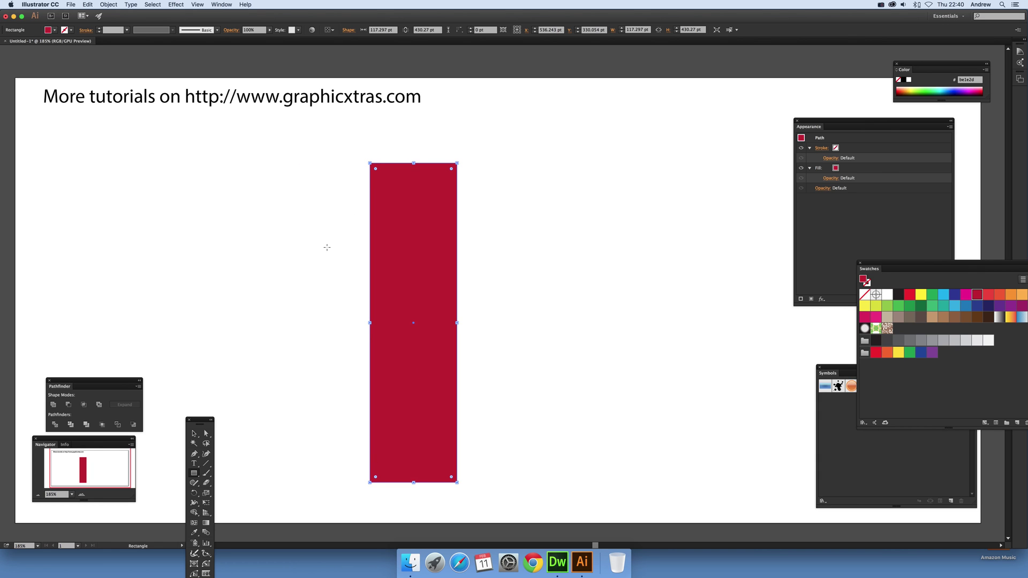
left_click_drag(301, 219, 532, 291)
Centre the crossbar on the upright and unite both bars into one cross path.
left_click(194, 433)
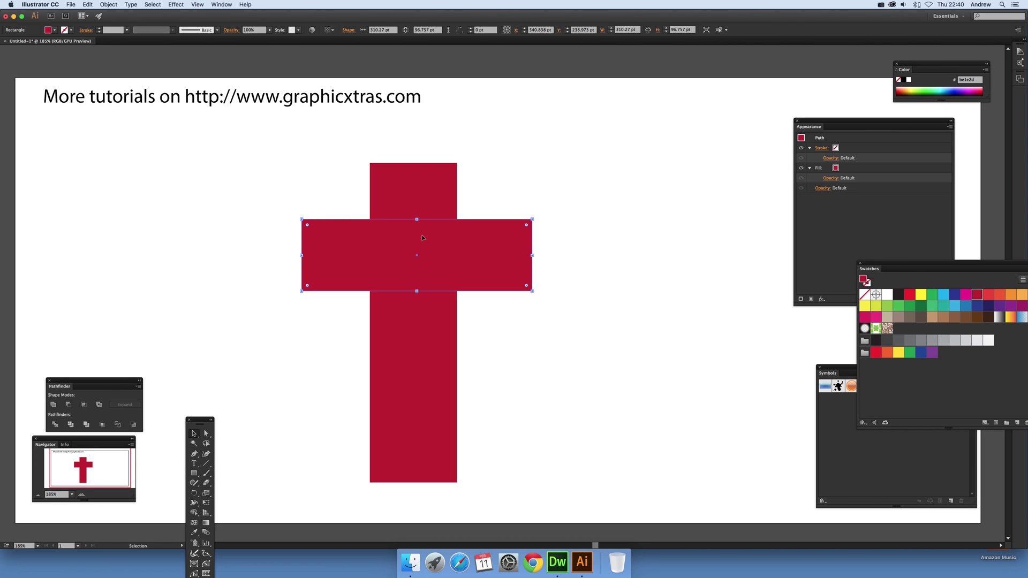
left_click_drag(298, 148, 518, 351)
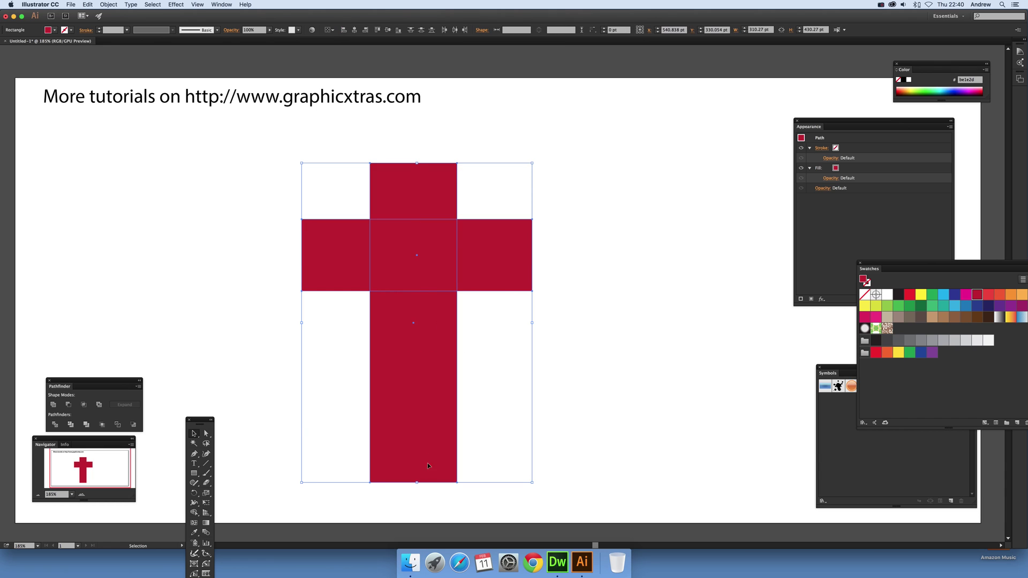
left_click(354, 31)
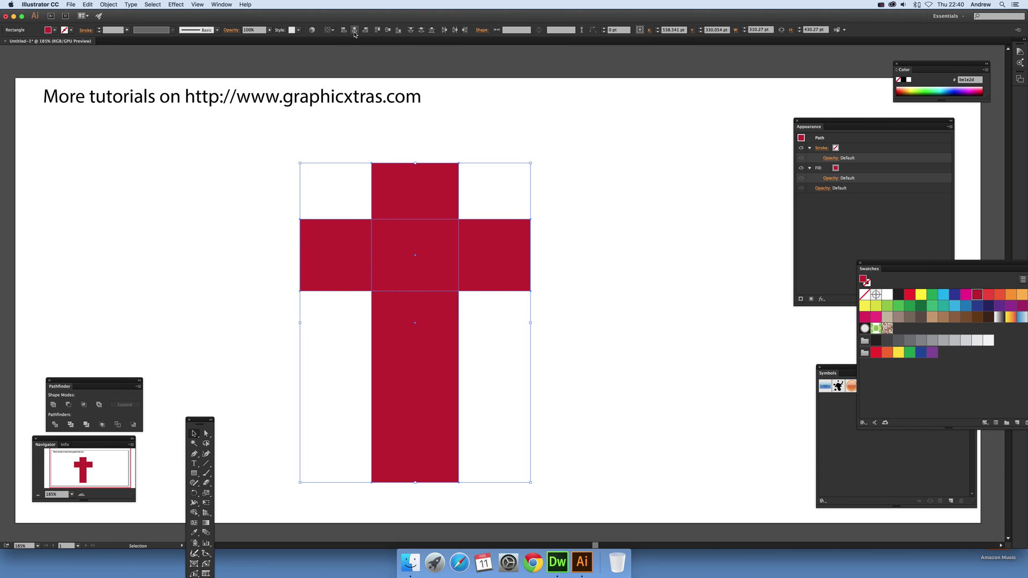
left_click(53, 405)
left_click_drag(334, 139, 480, 359)
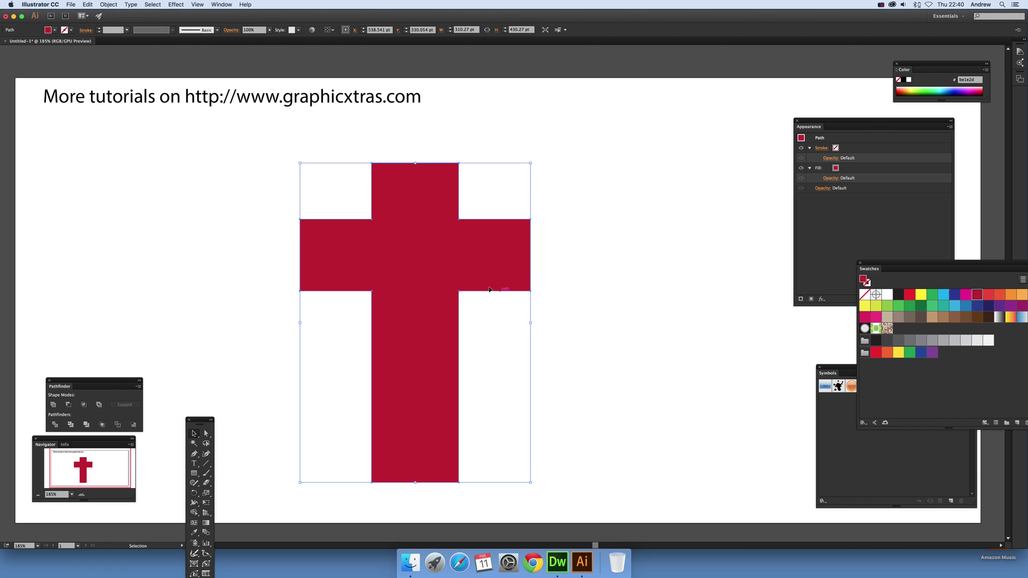
Save a right-hand copy of the cross as New Symbol, then delete that copy.
left_click_drag(377, 280, 275, 277)
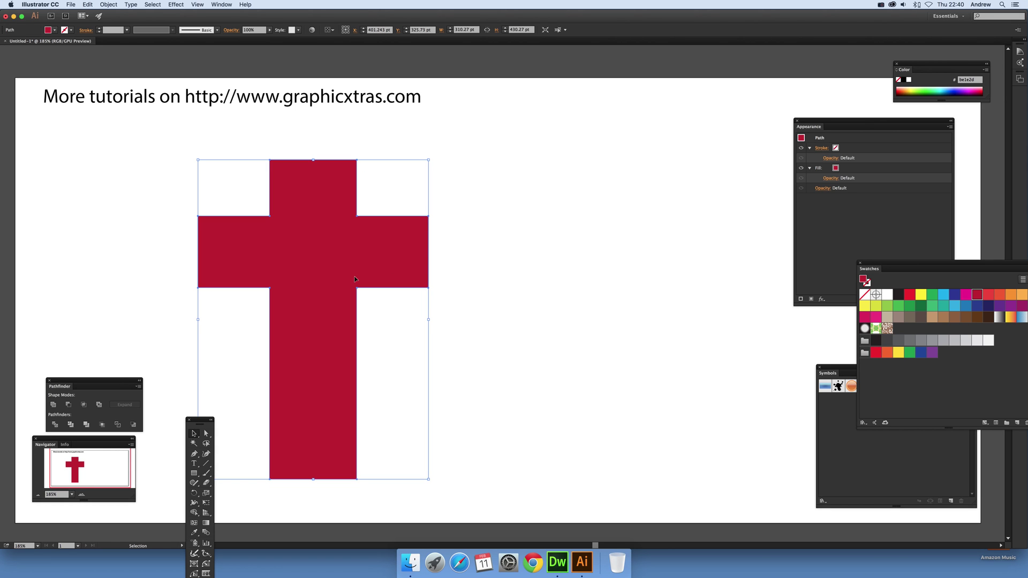
left_click_drag(330, 255, 543, 251)
left_click_drag(313, 243, 214, 243)
left_click_drag(535, 254, 833, 434)
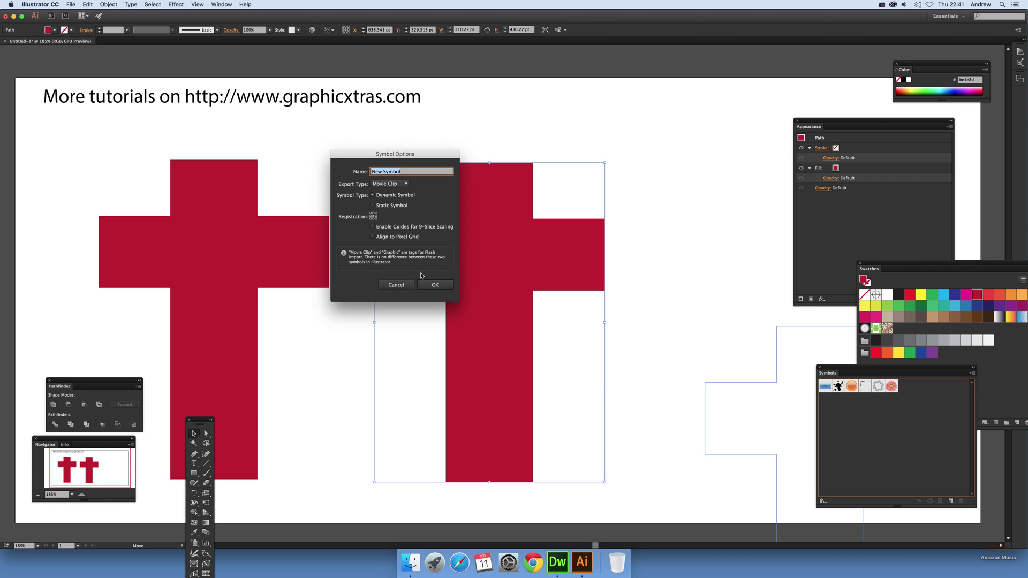
left_click(443, 286)
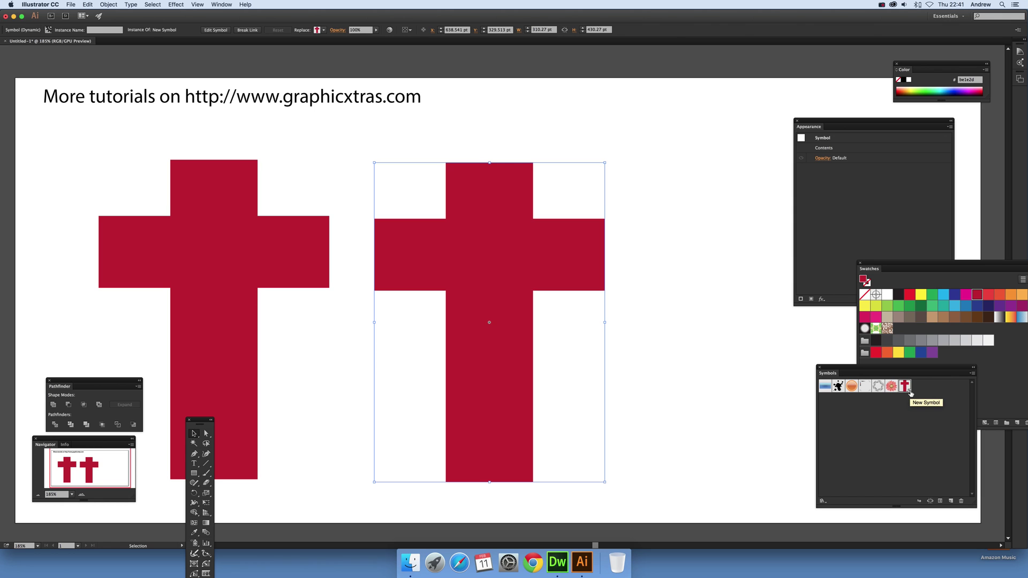
key("Delete")
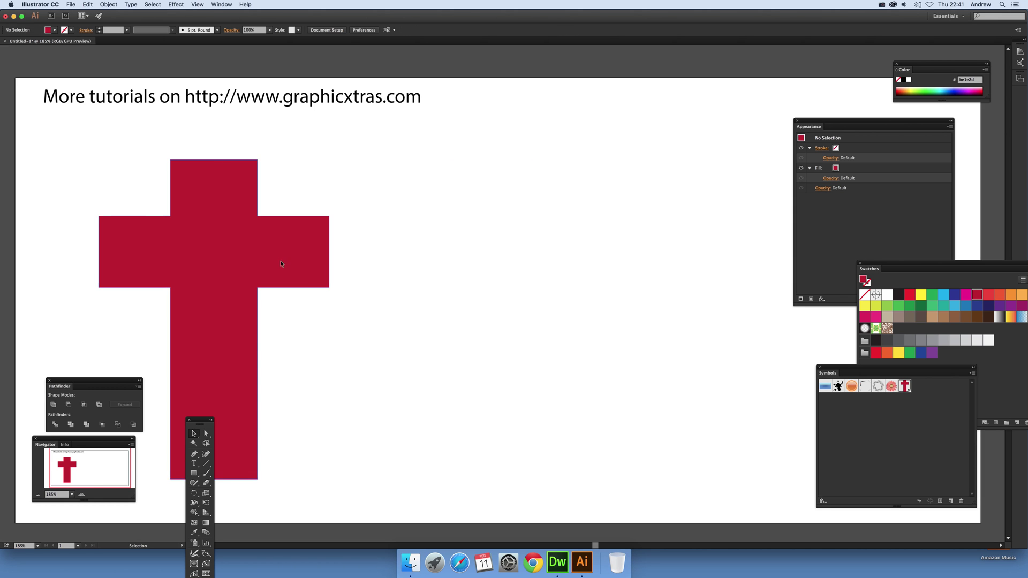
Centre the cross and round all its corners to 26.68 pt.
left_click_drag(231, 261, 430, 254)
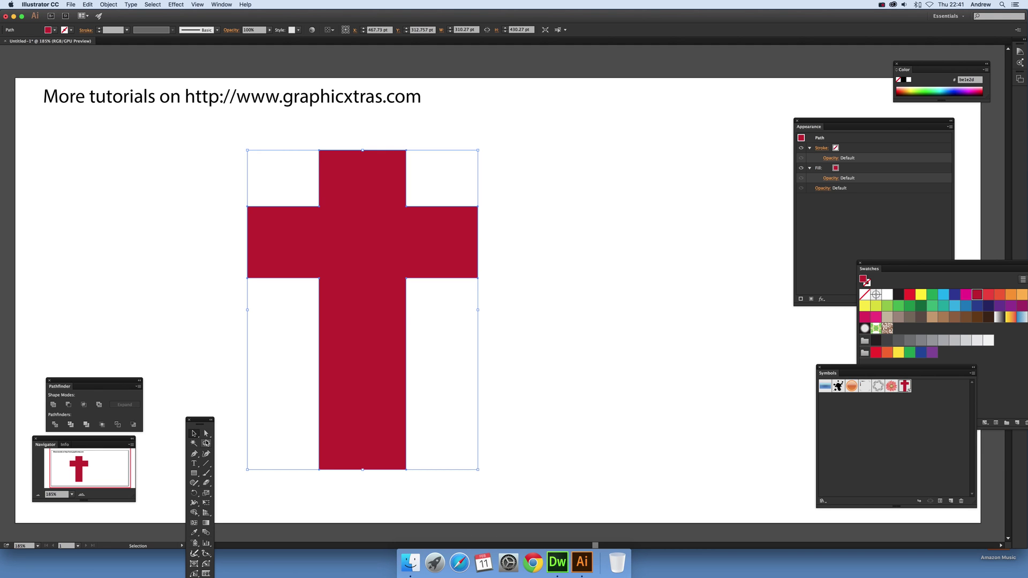
key("a")
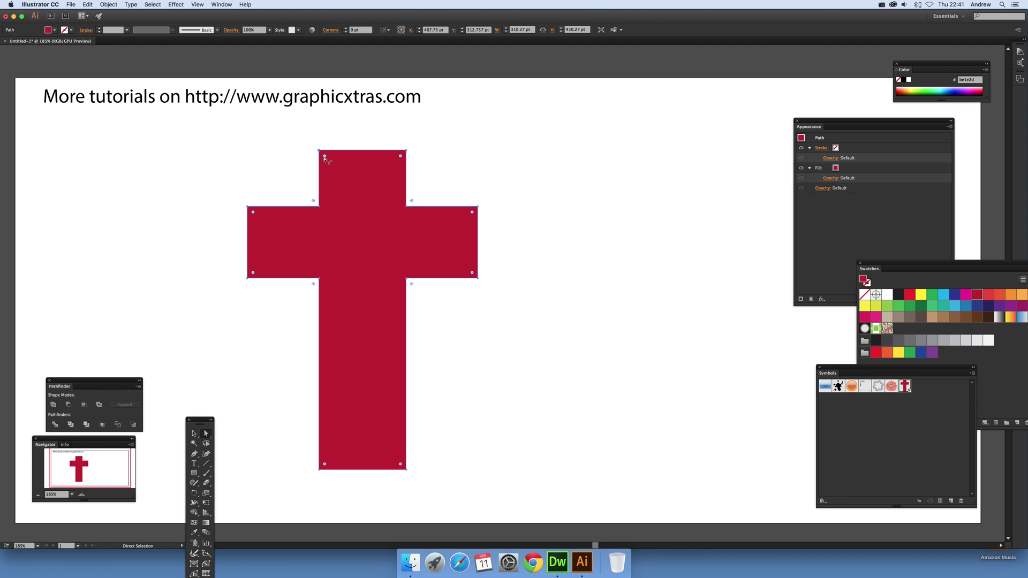
left_click_drag(324, 155, 335, 170)
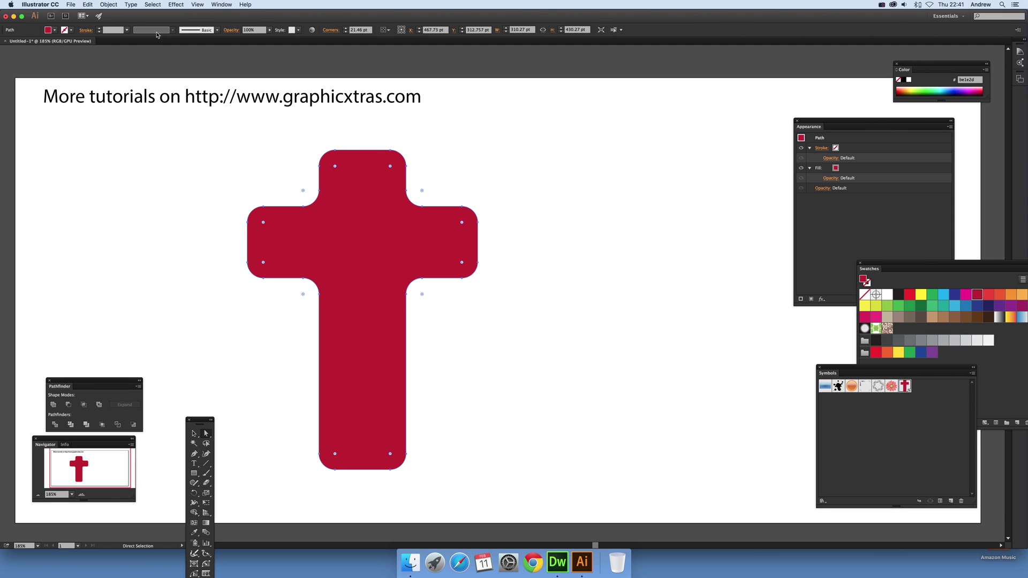
Give the cross an 8 pt outline, trying elliptical then triangle width profiles.
left_click(127, 30)
left_click(134, 126)
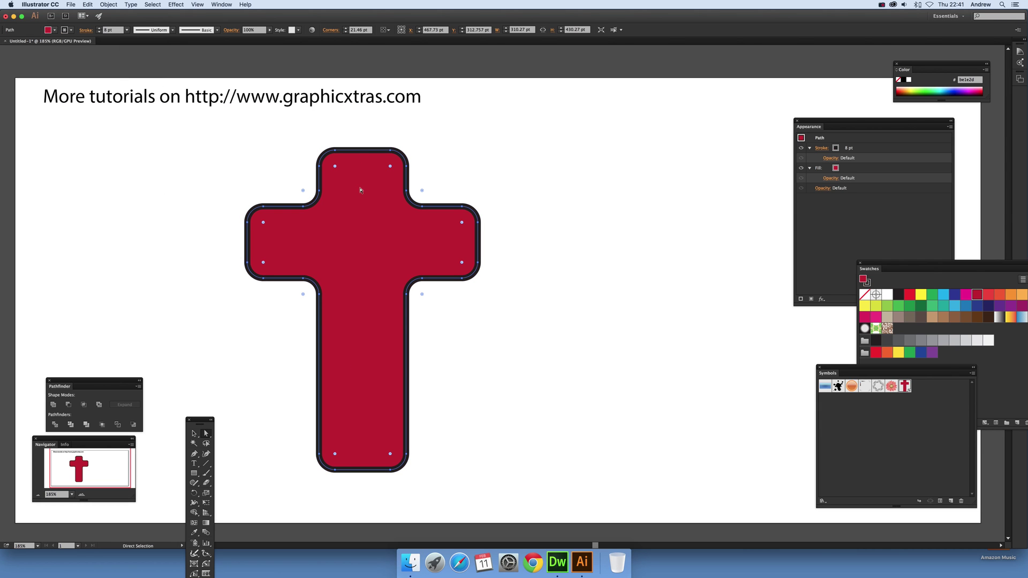
left_click(172, 30)
left_click(156, 60)
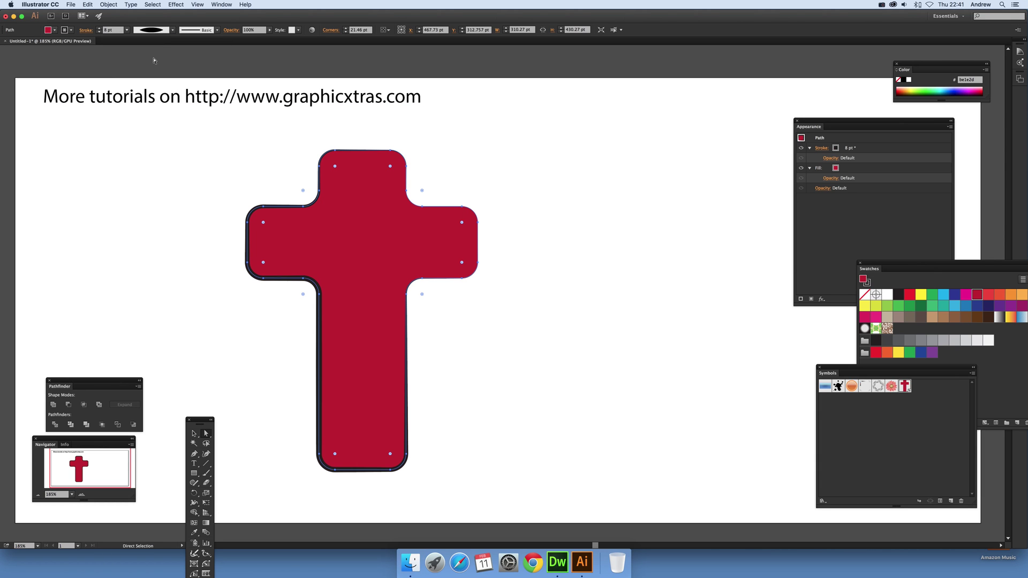
left_click(173, 30)
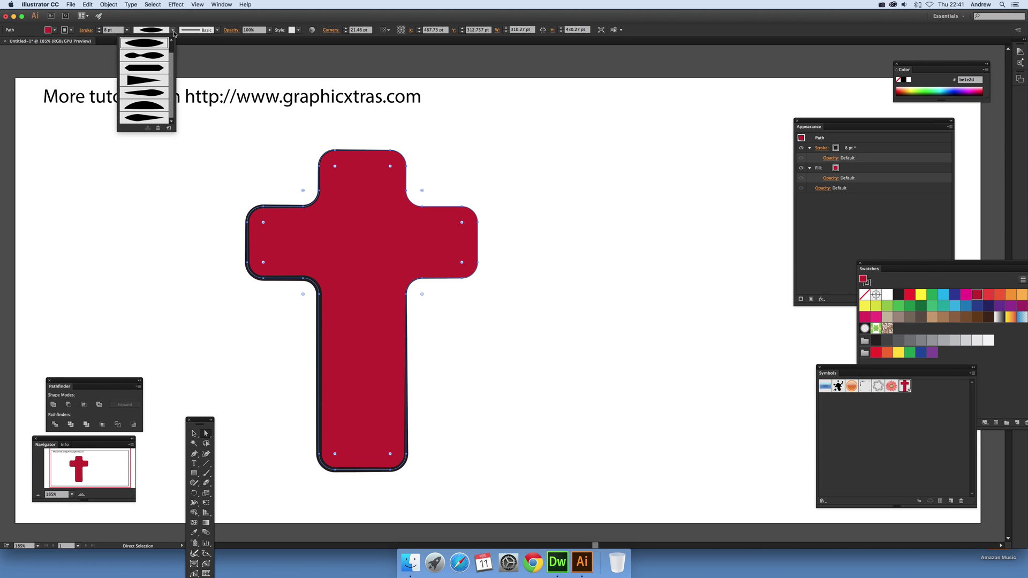
left_click(156, 73)
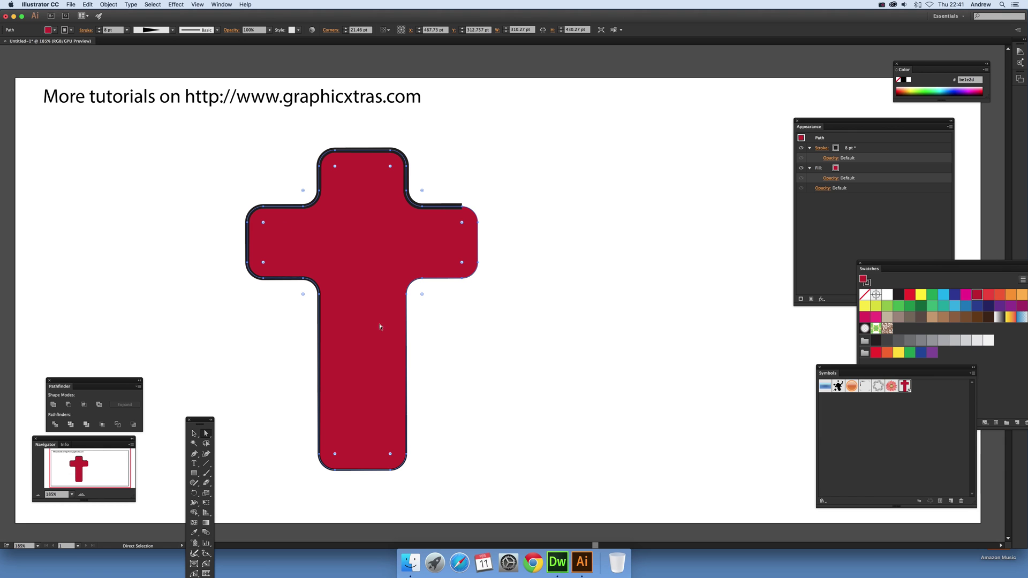
Thin the outline from 20 pt to 0.25 pt with an elliptical width profile.
left_click(127, 30)
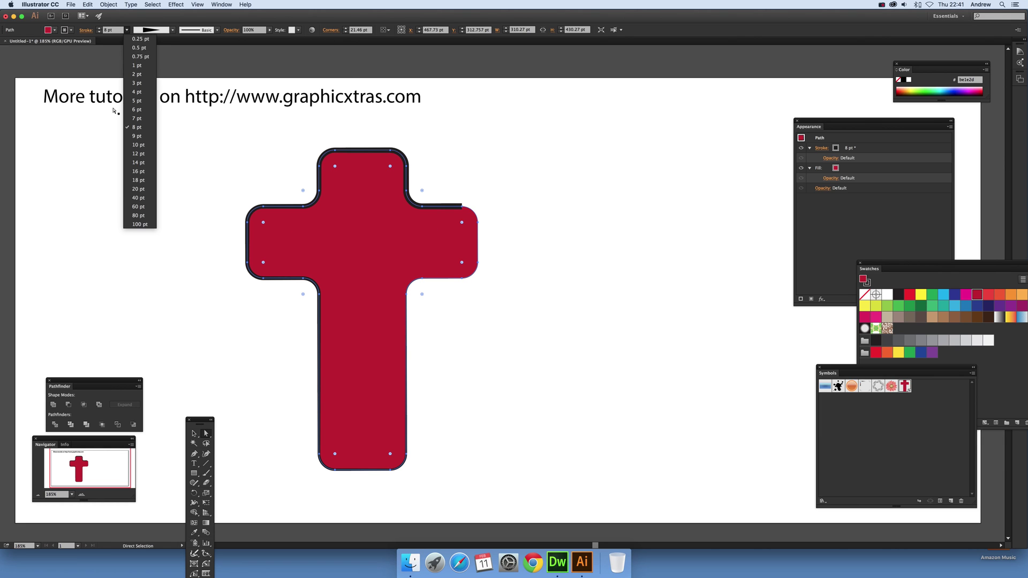
left_click(137, 189)
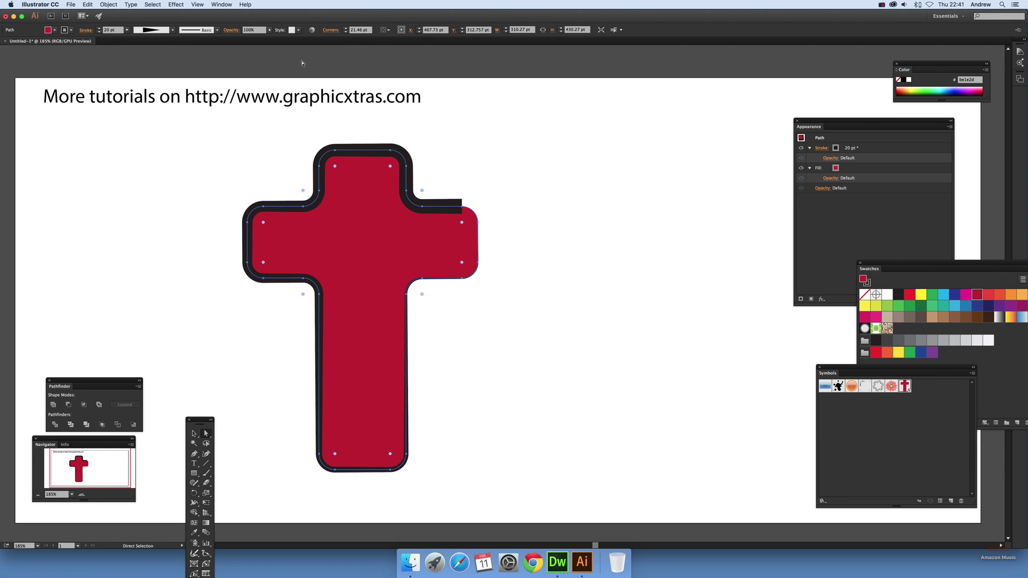
left_click(127, 30)
left_click(144, 42)
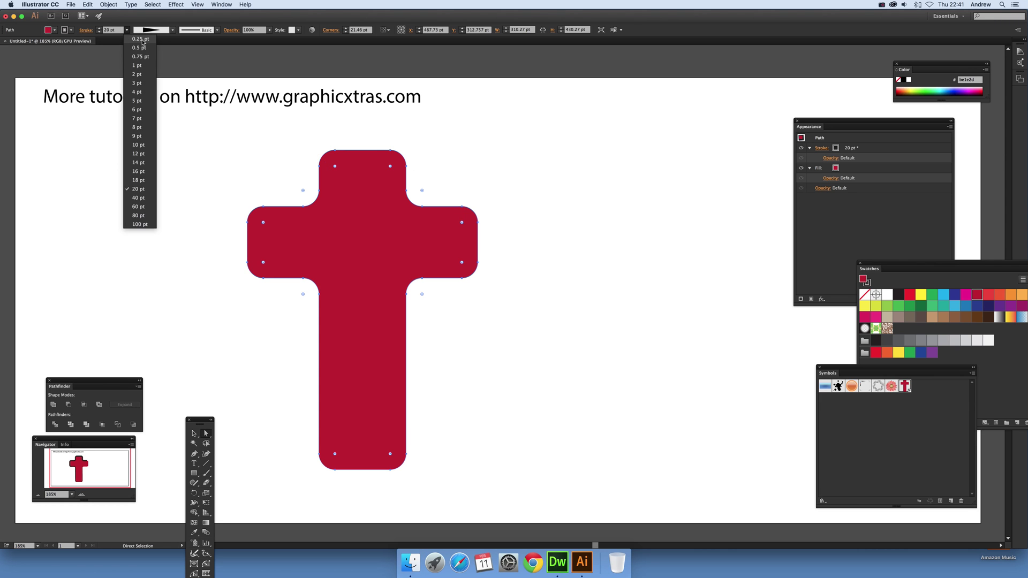
left_click(169, 33)
left_click(147, 54)
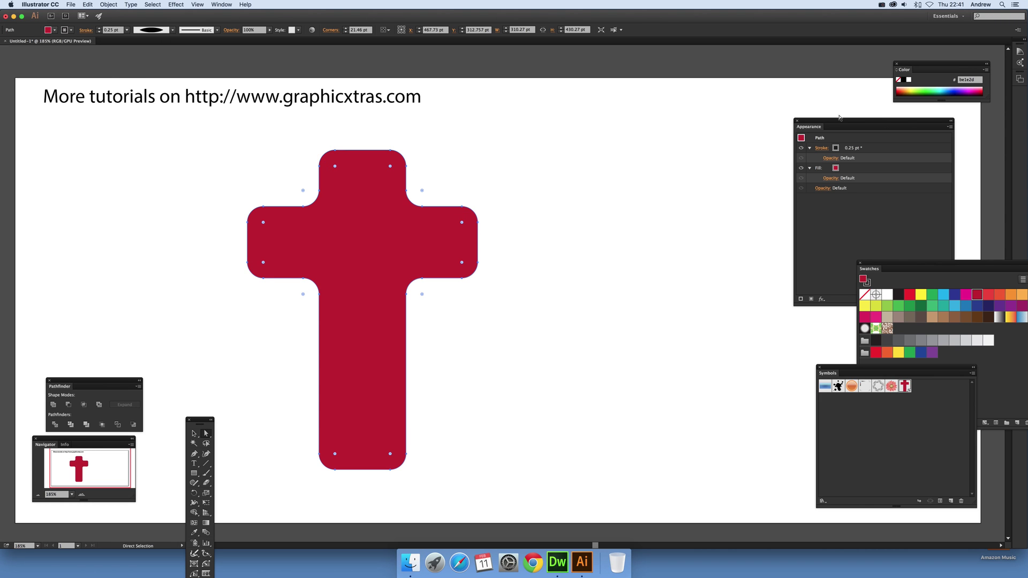
Fill the cross with a white-to-black gradient running downward.
left_click_drag(811, 130, 719, 130)
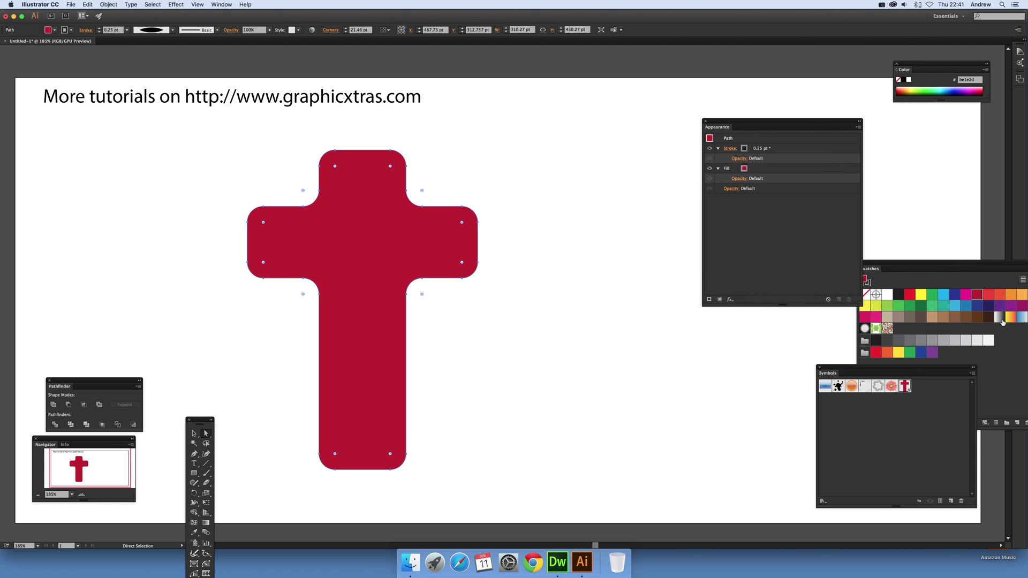
left_click(1000, 320)
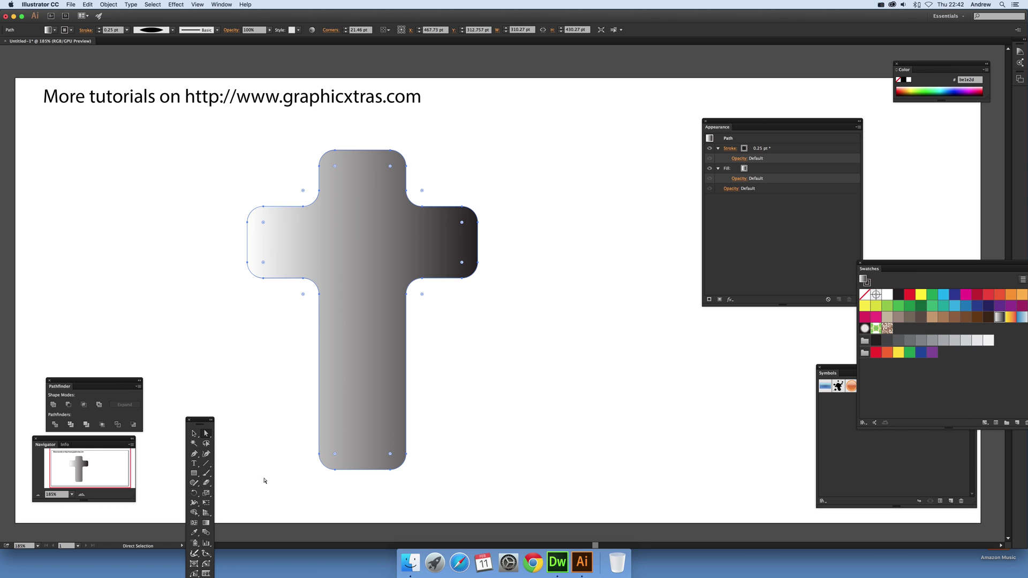
left_click(206, 523)
mouse_move(364, 201)
left_mouse_down()
mouse_move(367, 408)
mouse_move(353, 415)
left_mouse_up()
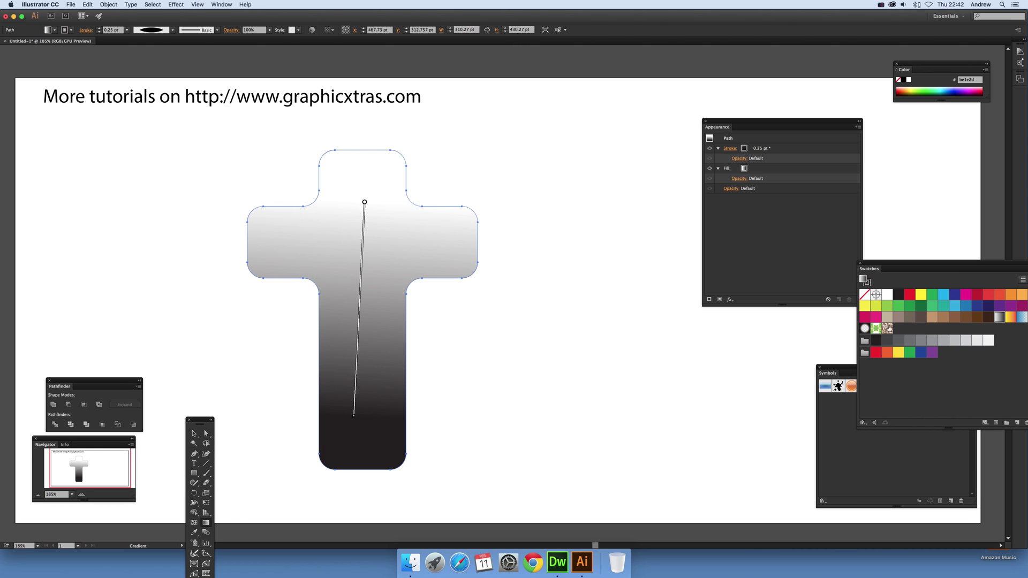
Switch the fill to the brown swirl pattern and move the cross up and left.
left_click(887, 329)
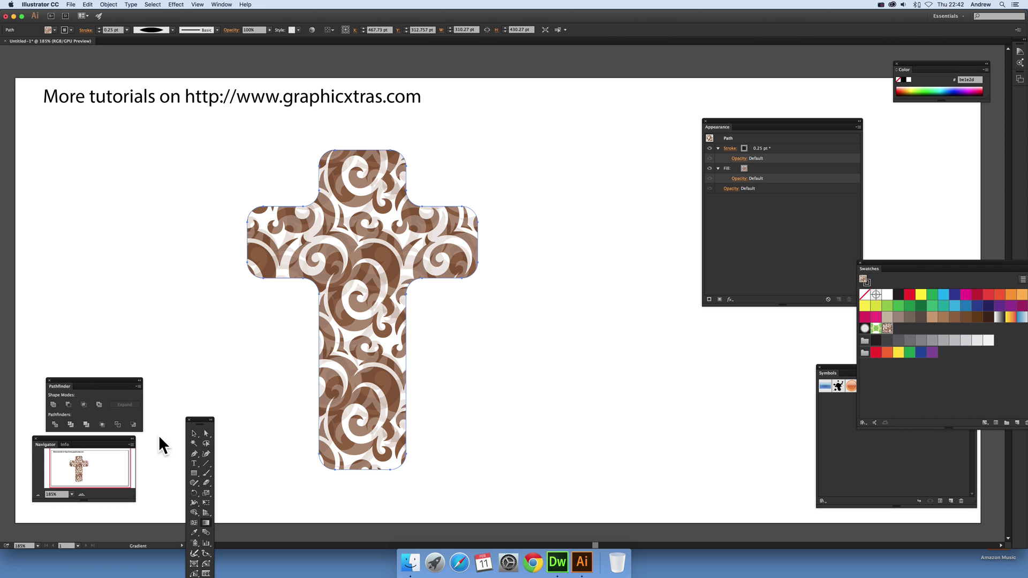
left_click(194, 433)
left_click_drag(337, 323, 835, 439)
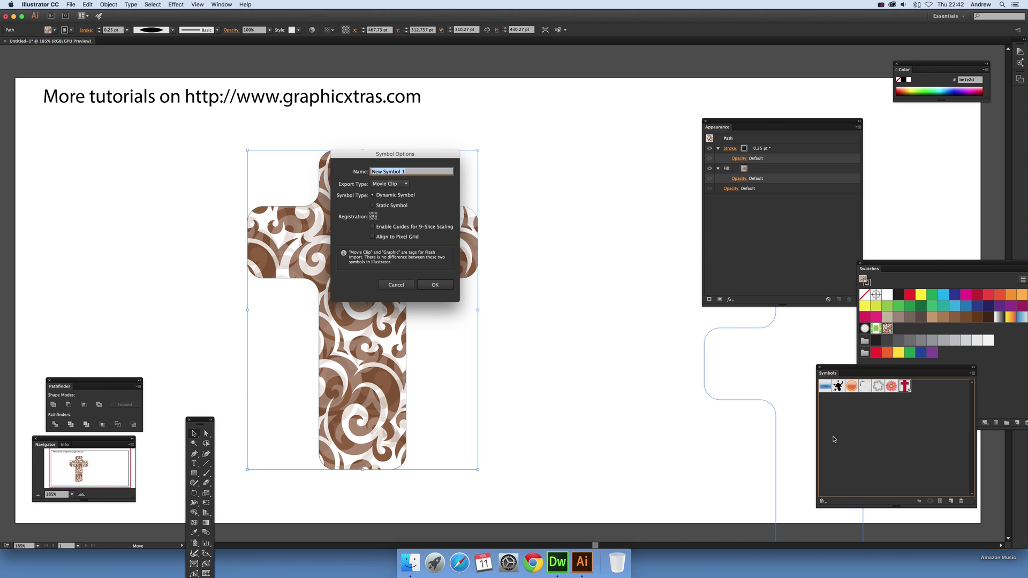
left_click(399, 284)
left_click_drag(369, 253, 313, 244)
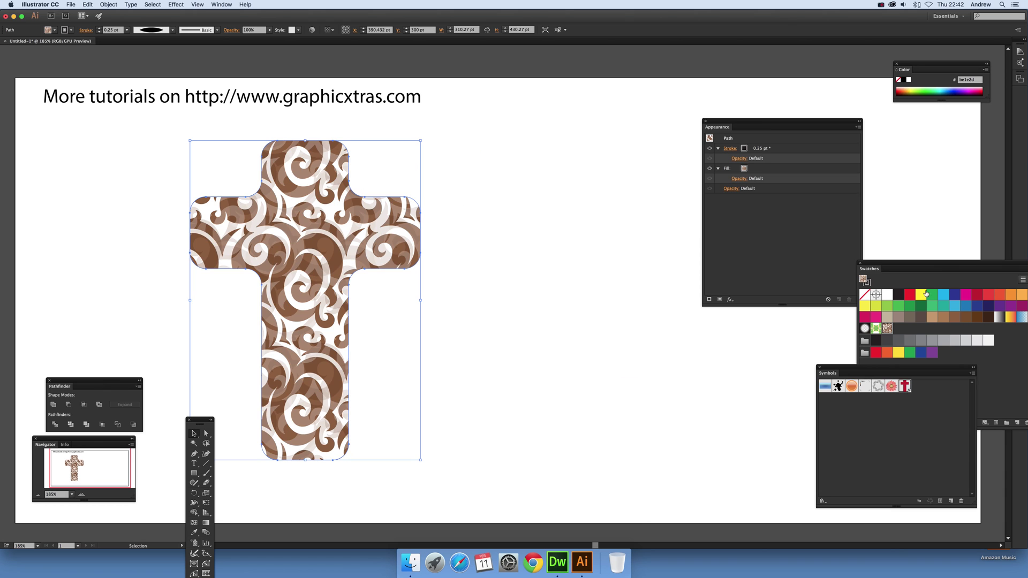
Fill the cross near-black and lay a slightly offset red copy over it.
left_click(899, 295)
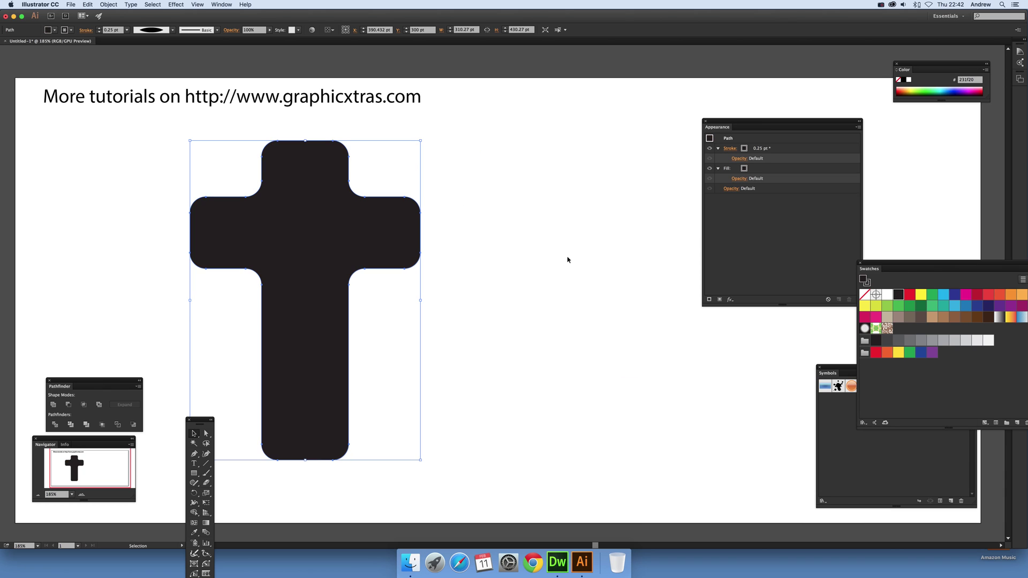
left_click_drag(356, 234, 404, 223)
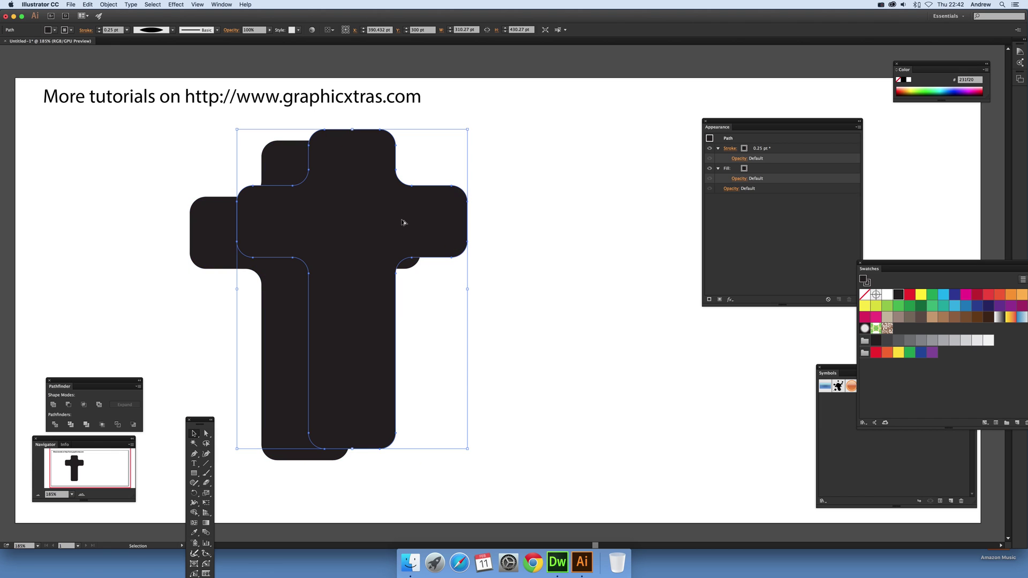
left_click(909, 295)
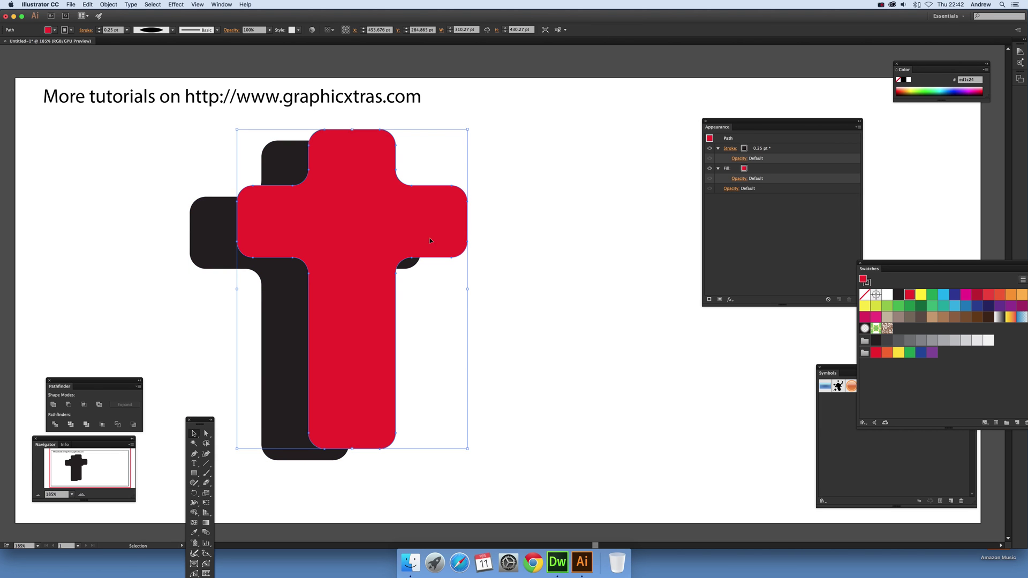
key("super+h")
left_click_drag(407, 205, 330, 205)
left_click(449, 213)
left_click(416, 236)
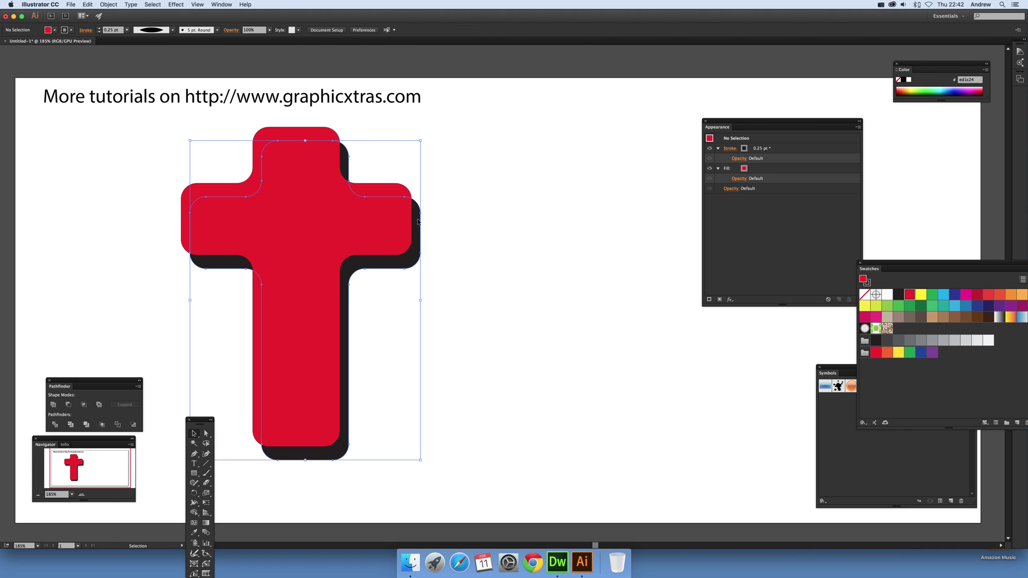
Give the black cross a 73.8 px Gaussian Blur and save both as New Symbol 1.
left_click(171, 4)
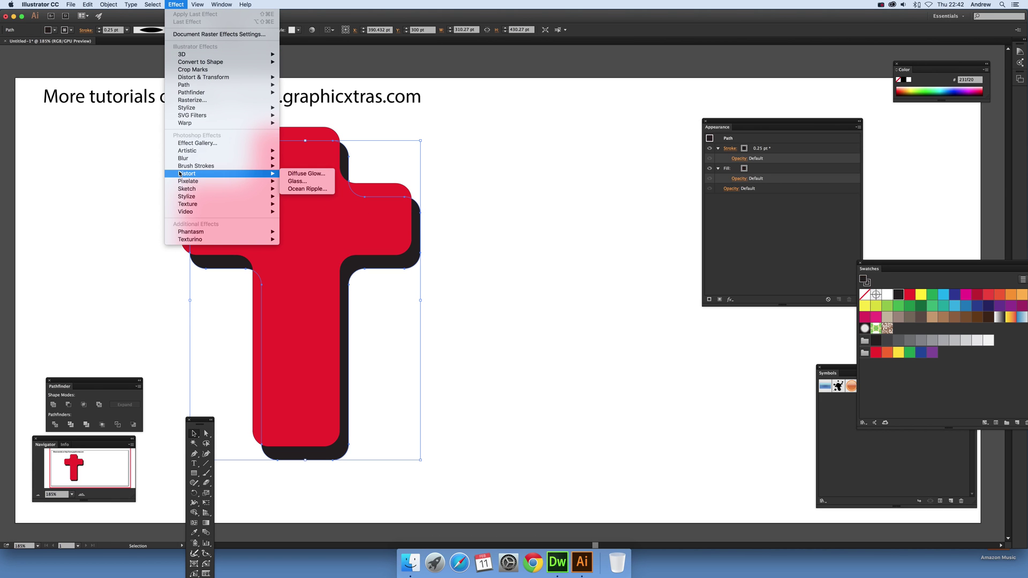
left_click(300, 159)
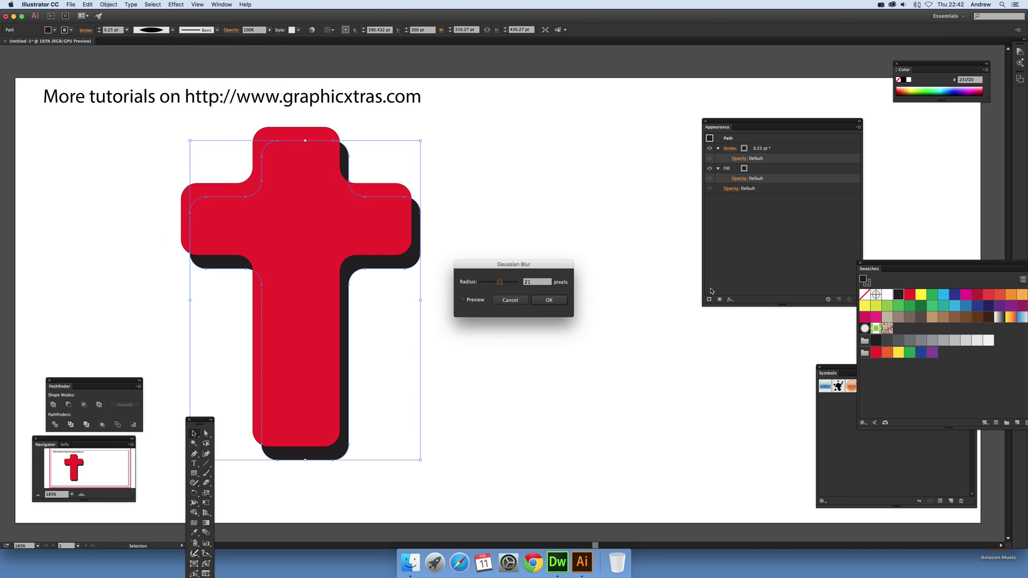
left_click_drag(503, 283, 510, 285)
left_click(462, 299)
left_click(549, 299)
left_click_drag(443, 121, 835, 396)
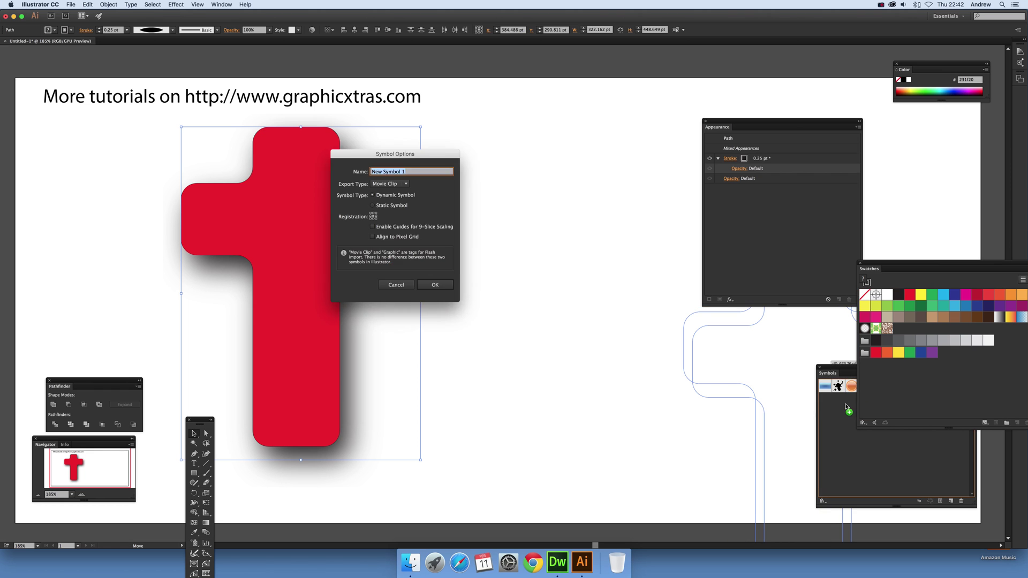
left_click(435, 284)
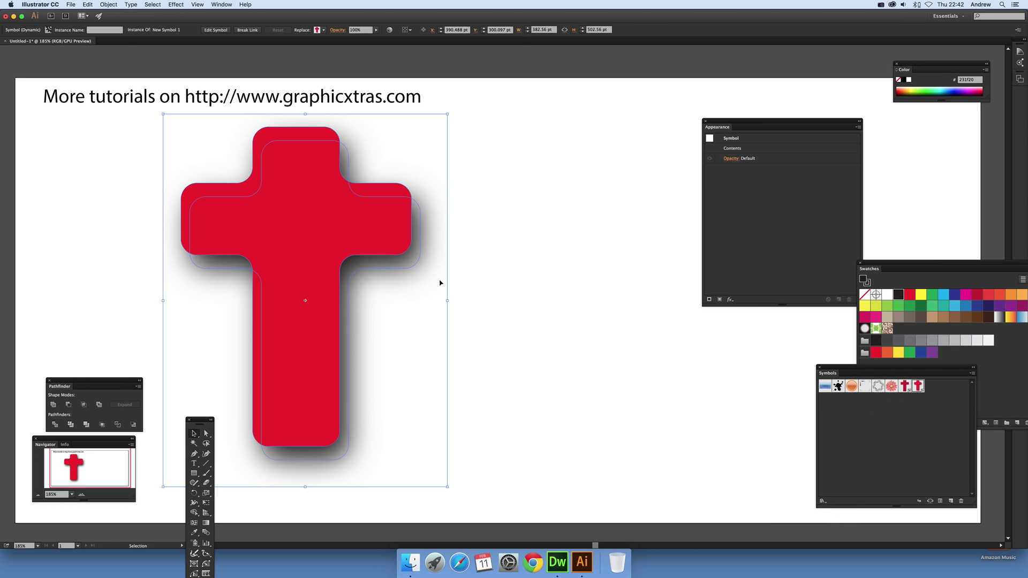